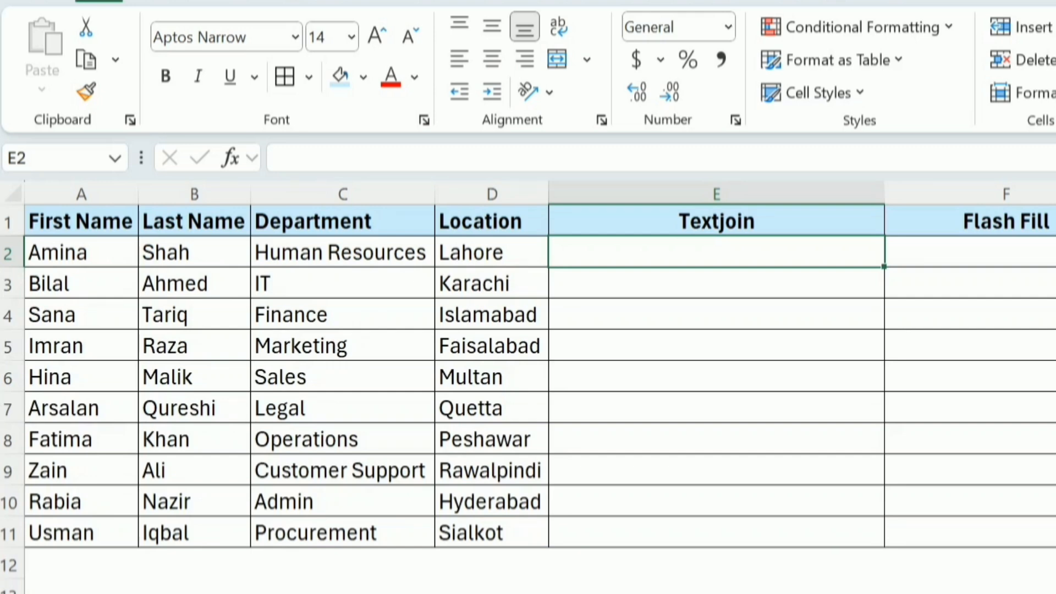
Step: Start a TEXTJOIN formula in E2 with a ", " delimiter and TRUE to ignore empty cells
key(F2)
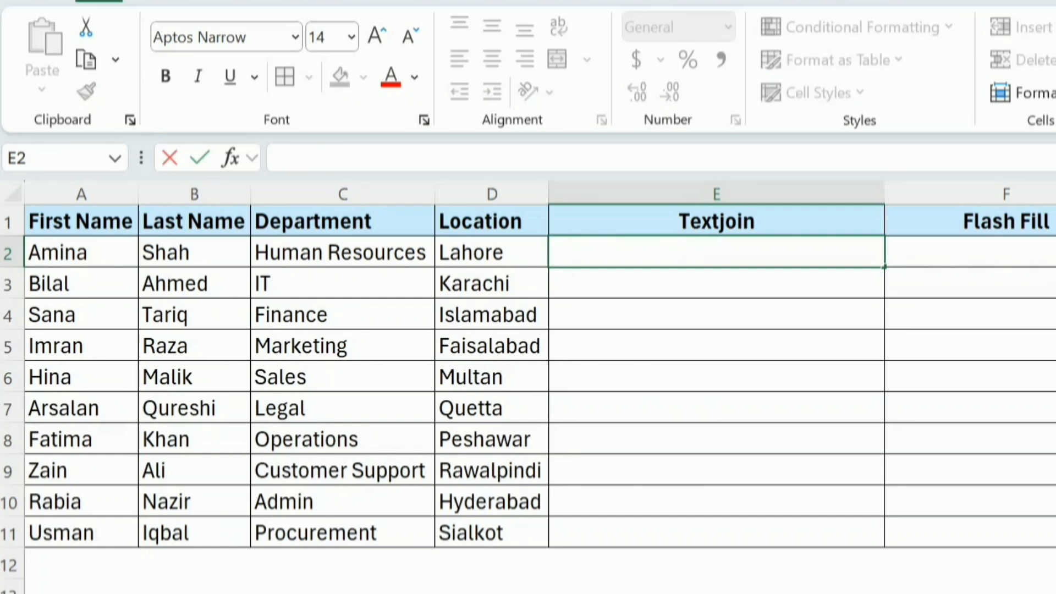
text(=)
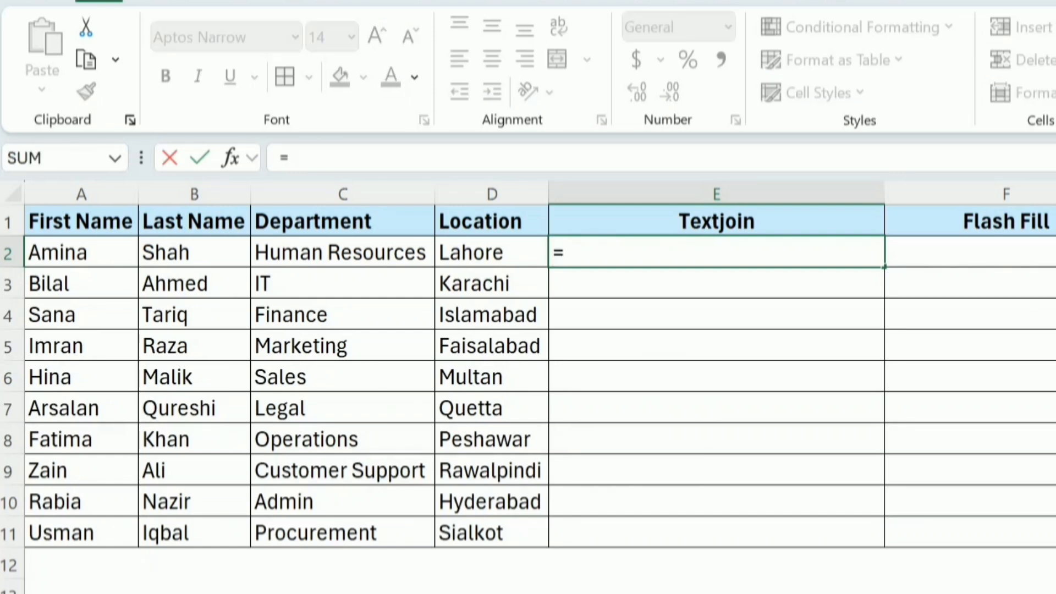
text(t)
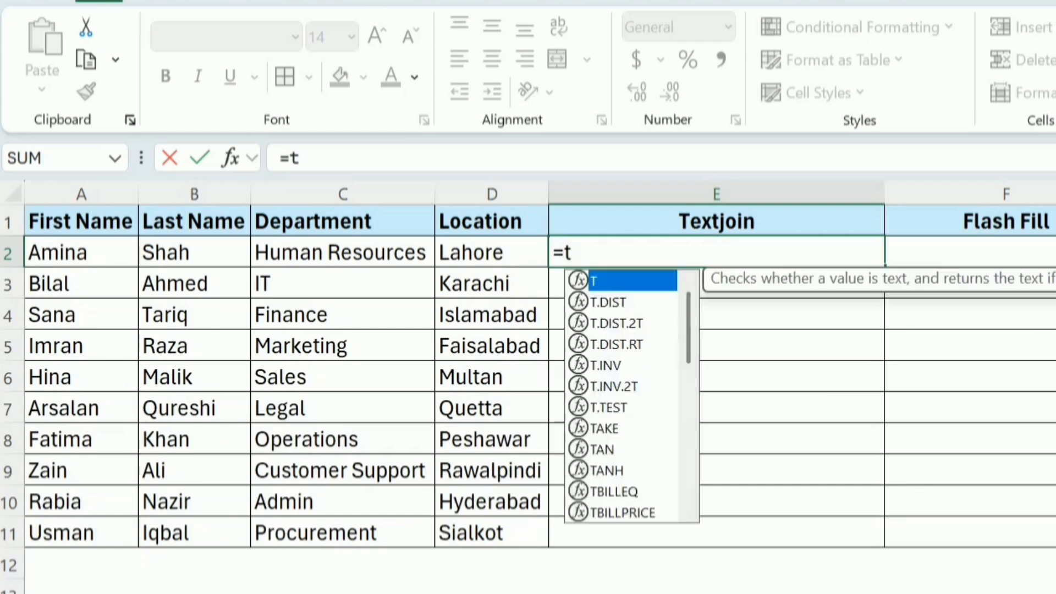
text(ext)
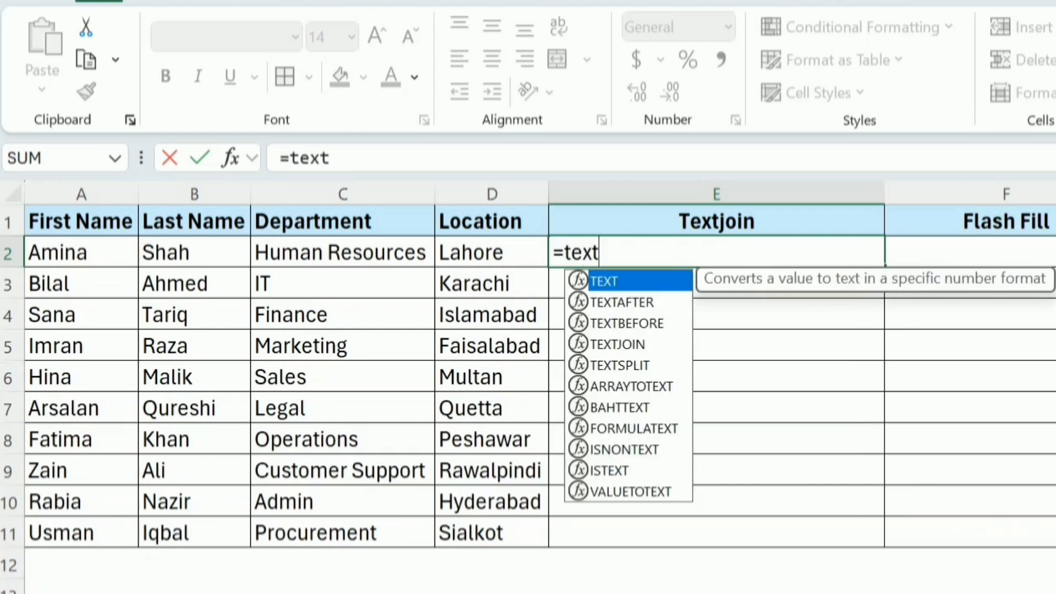
text(joi)
key(Tab)
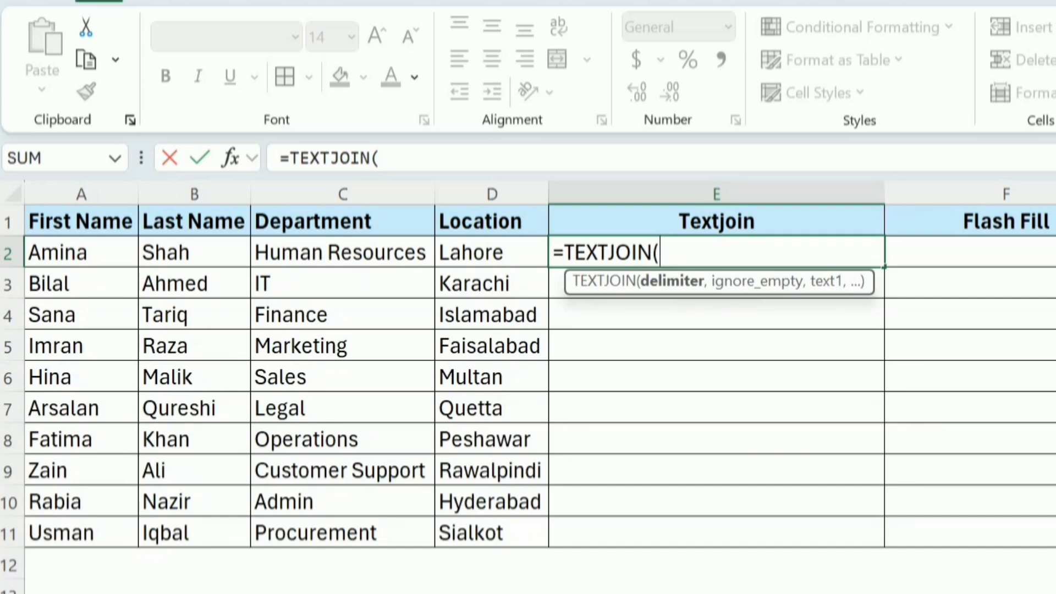
text(", ",)
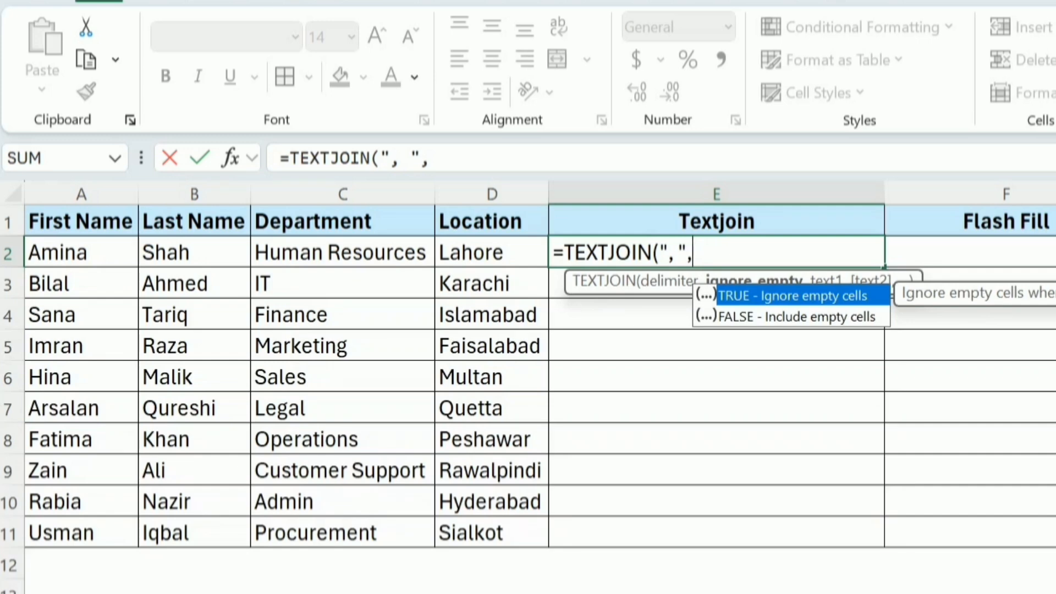
double_click(820, 297)
text(,)
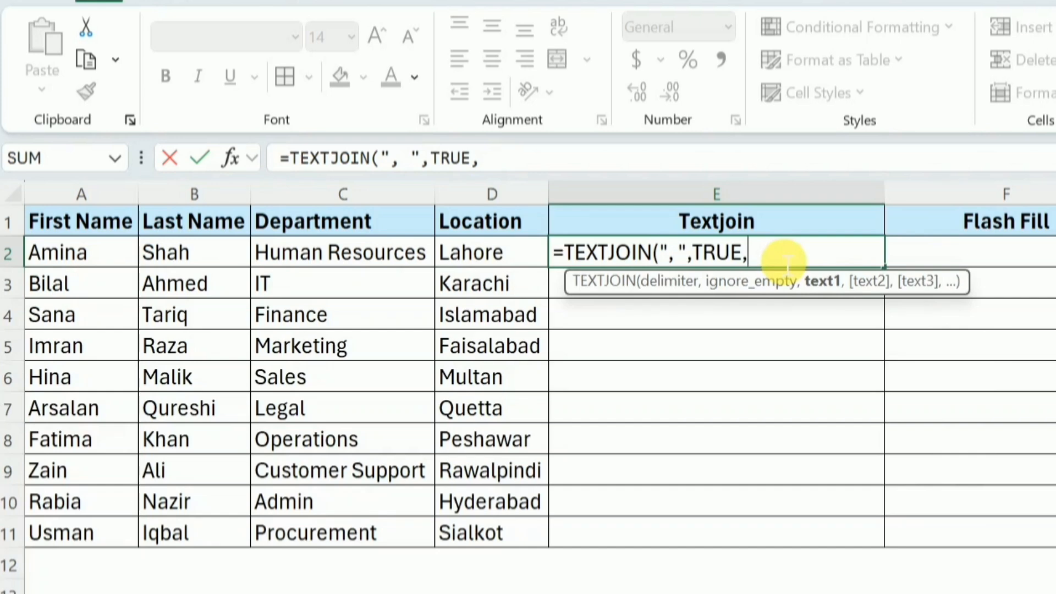
Step: Add A2, C2 and D2 as the joined values and commit =TEXTJOIN(", ",TRUE,A2,C2,D2)
click(77, 259)
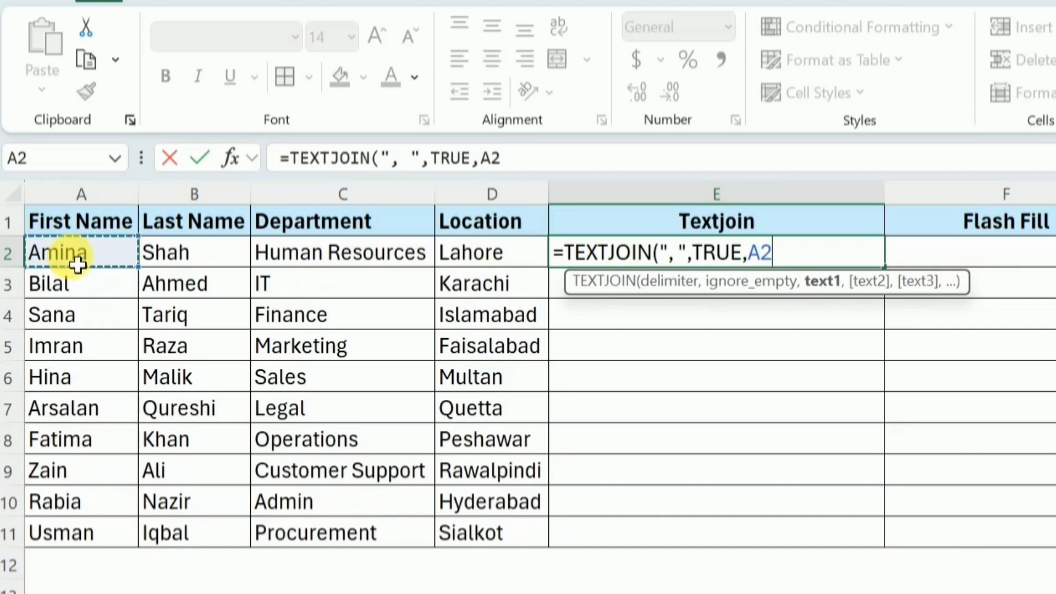
text(,)
click(302, 262)
text(,)
click(502, 260)
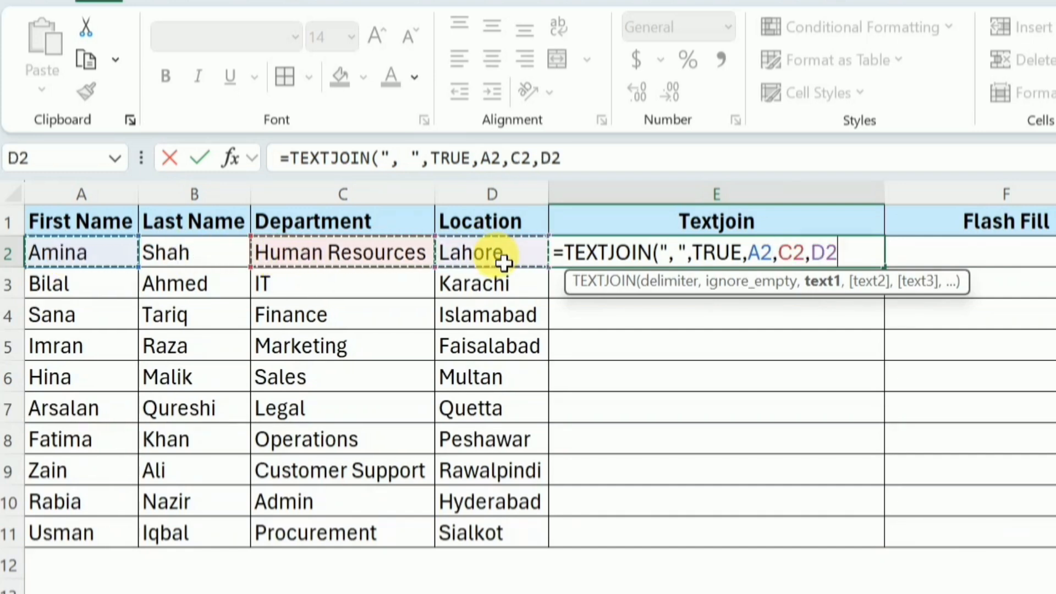
text())
key(Return)
Step: Copy the E2 TEXTJOIN formula down through E11 for all ten employees
click(802, 265)
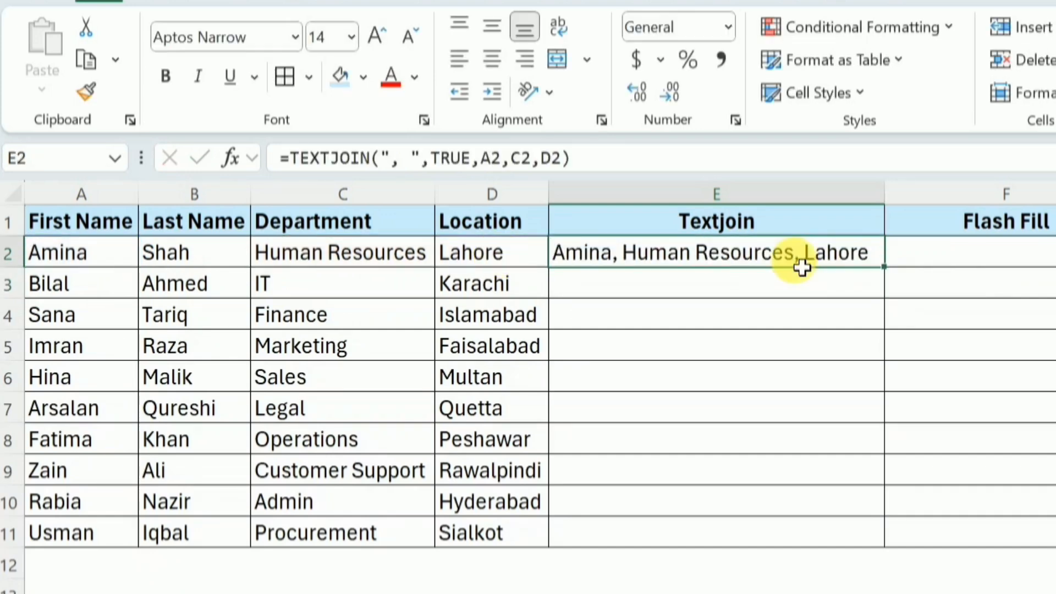
double_click(894, 280)
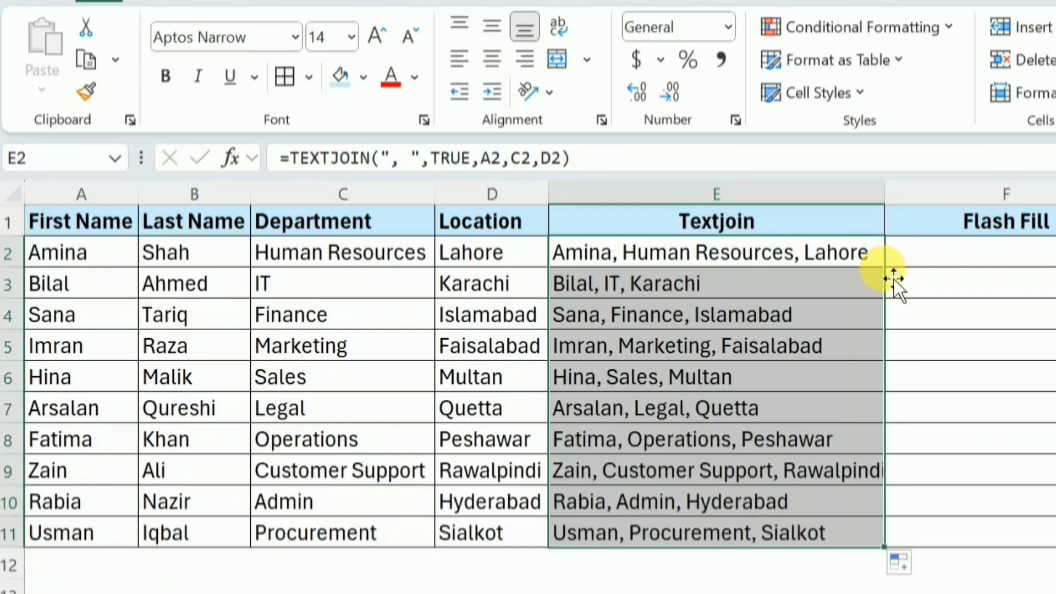
click(880, 264)
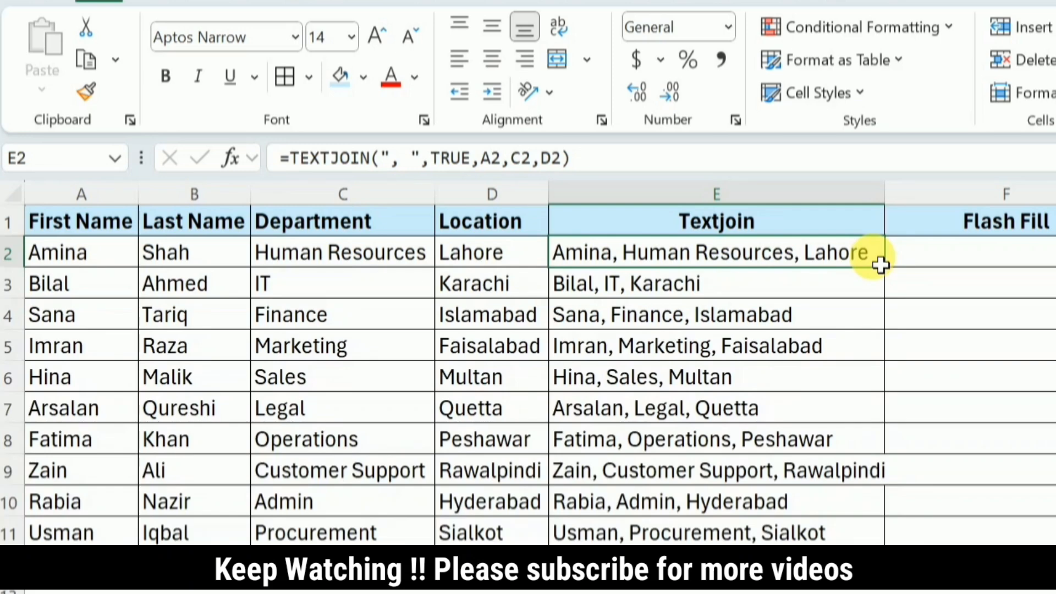
click(989, 253)
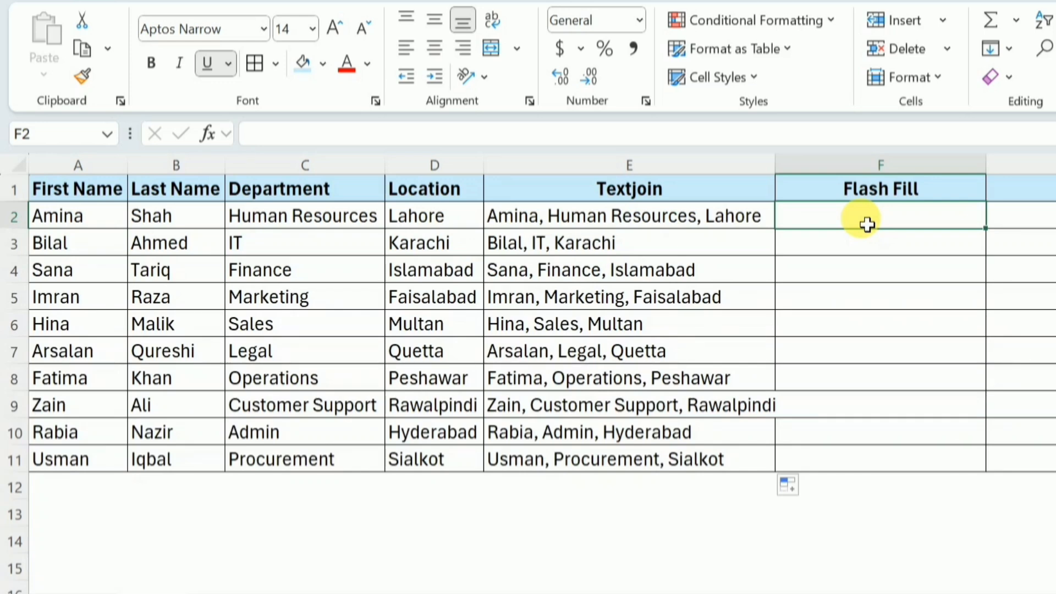
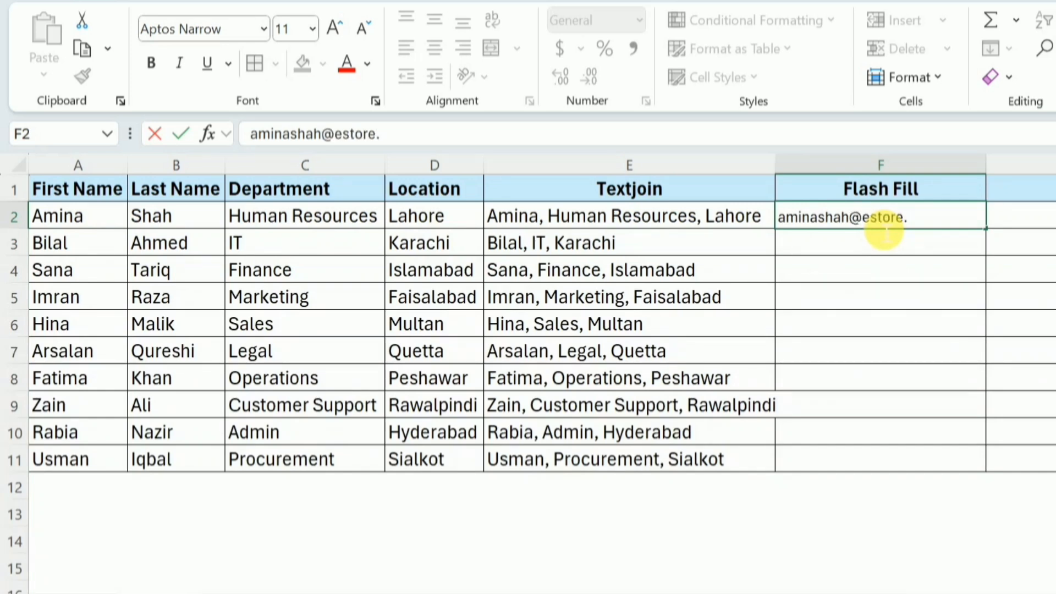
key(Return)
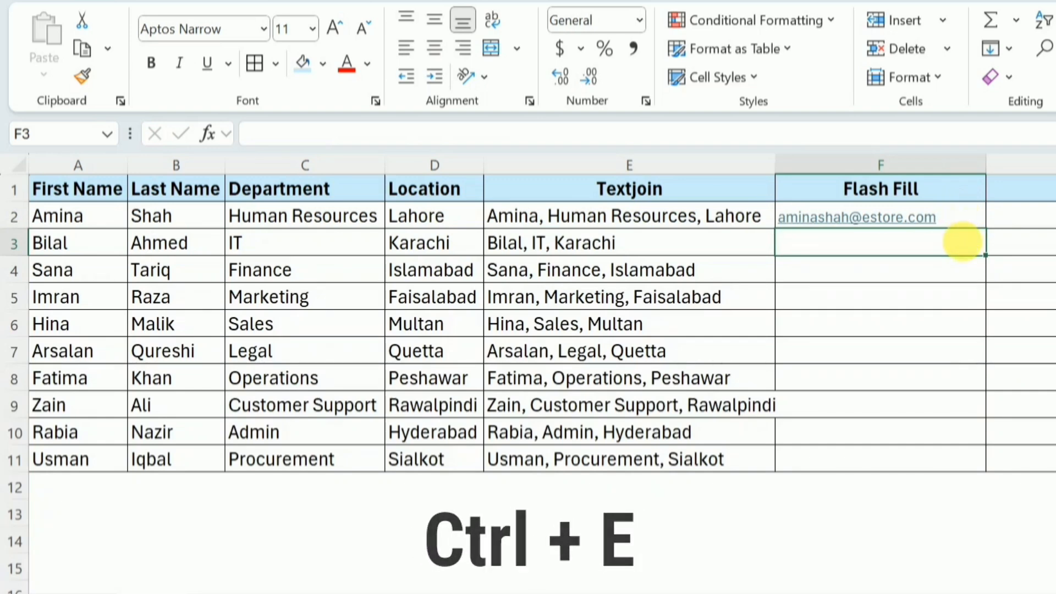
Step: Flash Fill the remaining e-mail addresses into F3–F11 with Ctrl+E
key(ctrl+e)
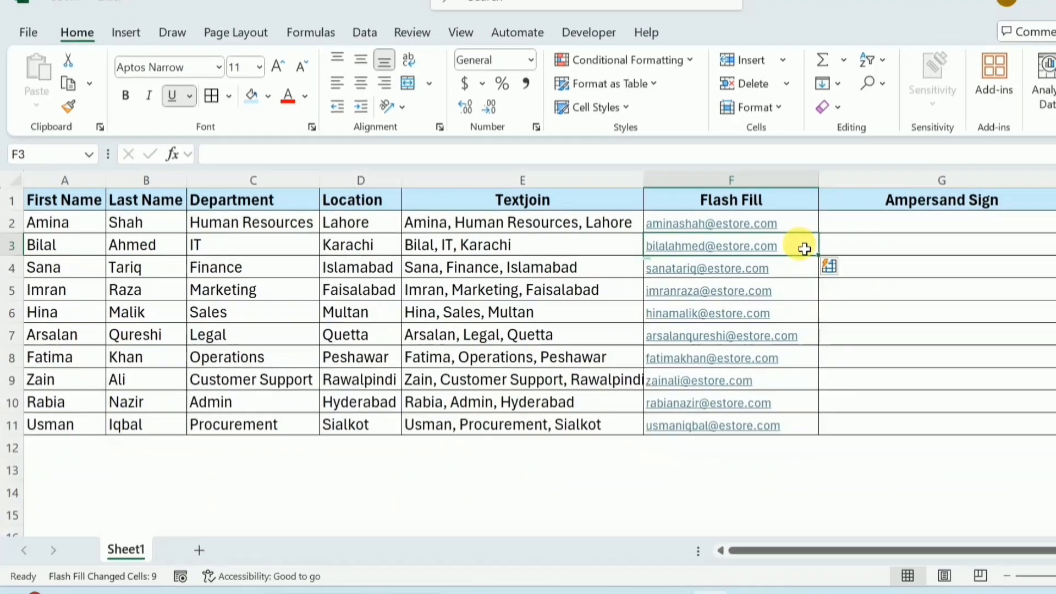
click(805, 228)
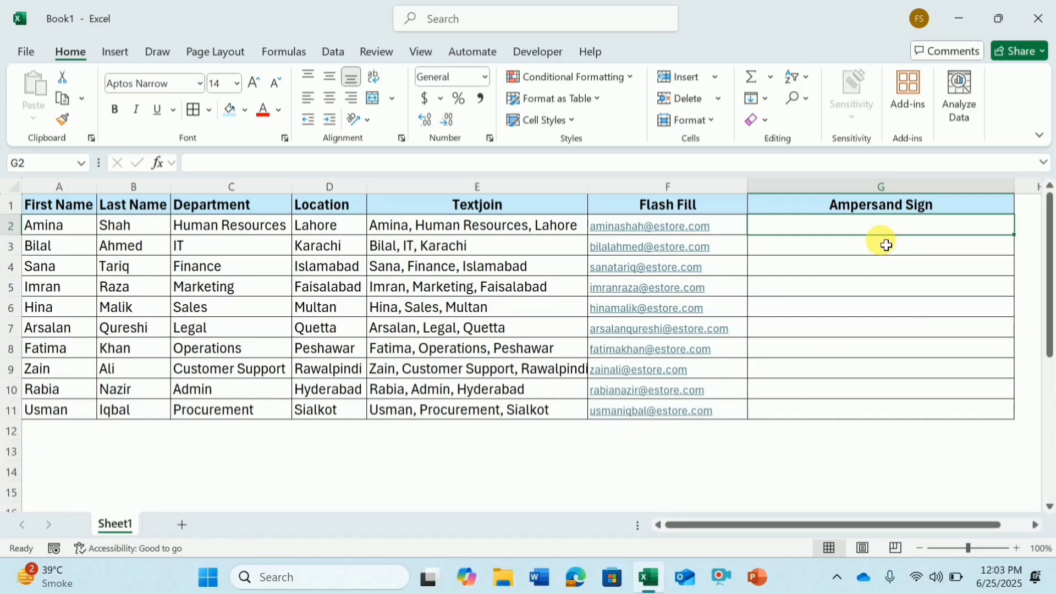
Step: Enter the formula ="Welcome, "&A2&" From "&C2 in G2
double_click(965, 231)
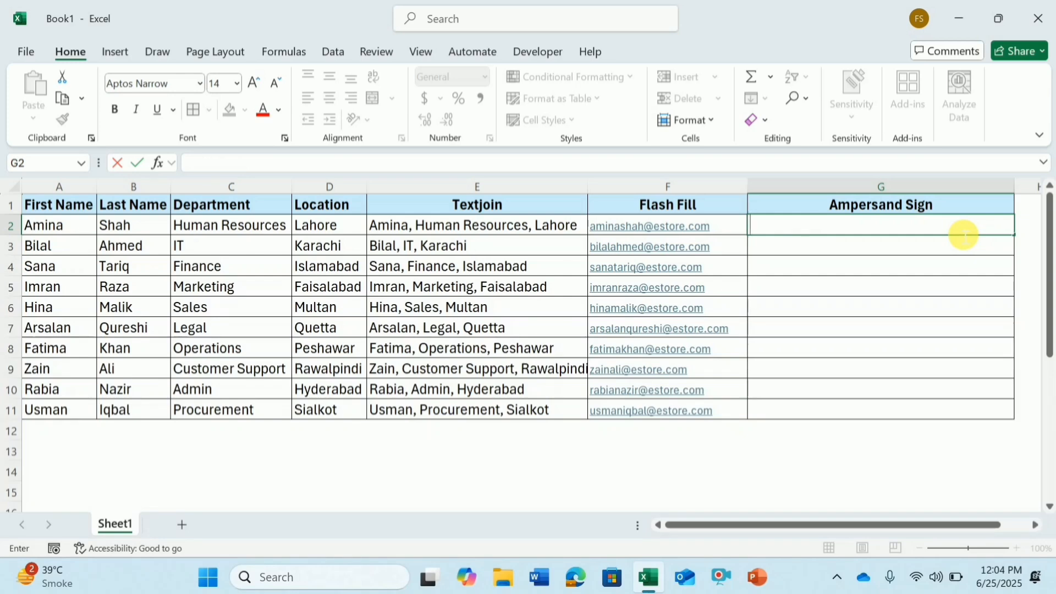
text(=")
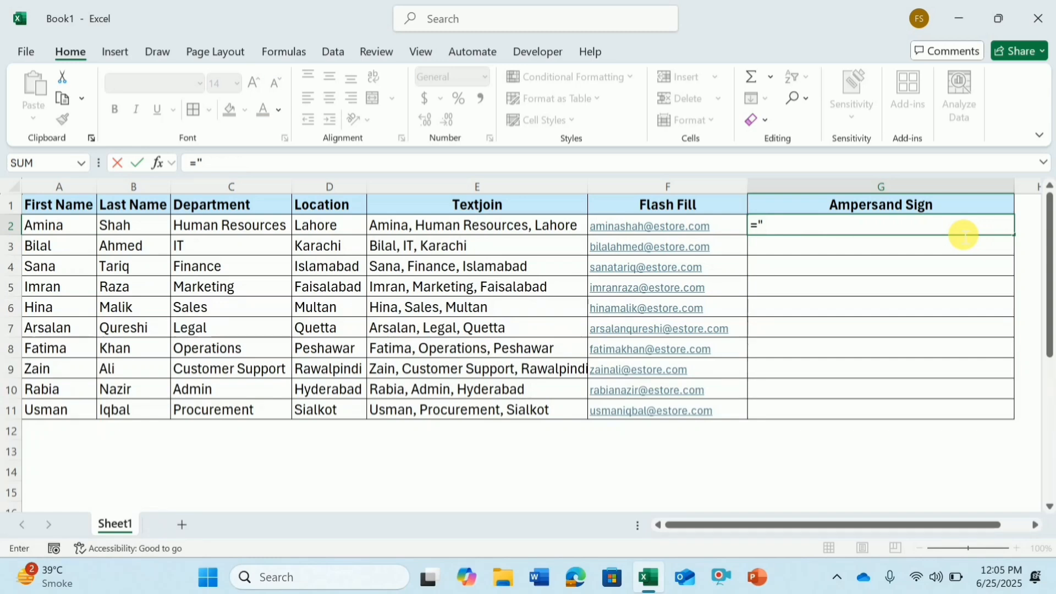
text(Welcome)
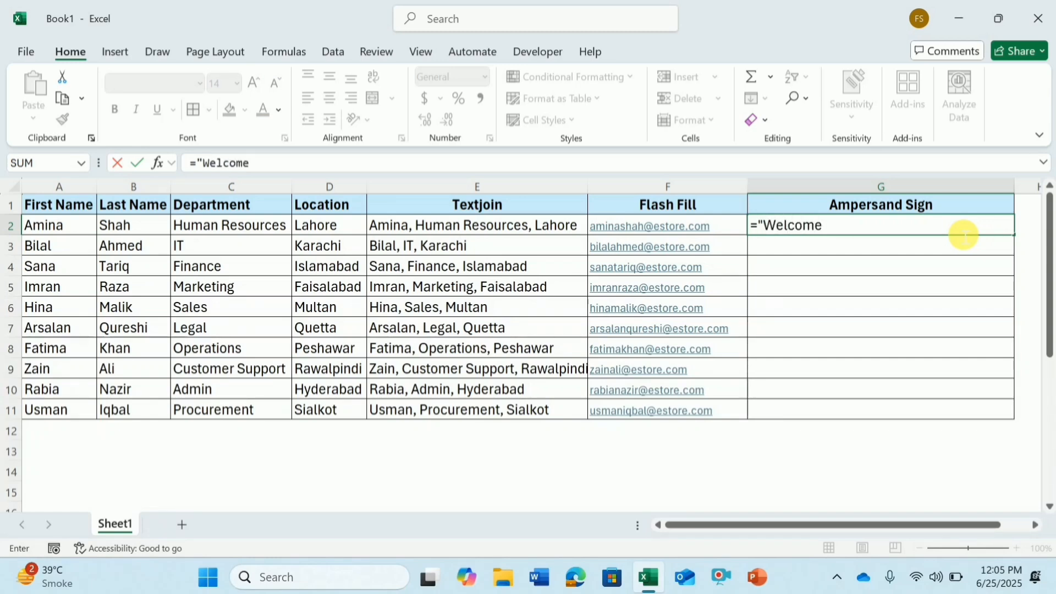
text(, ")
text(&)
click(49, 228)
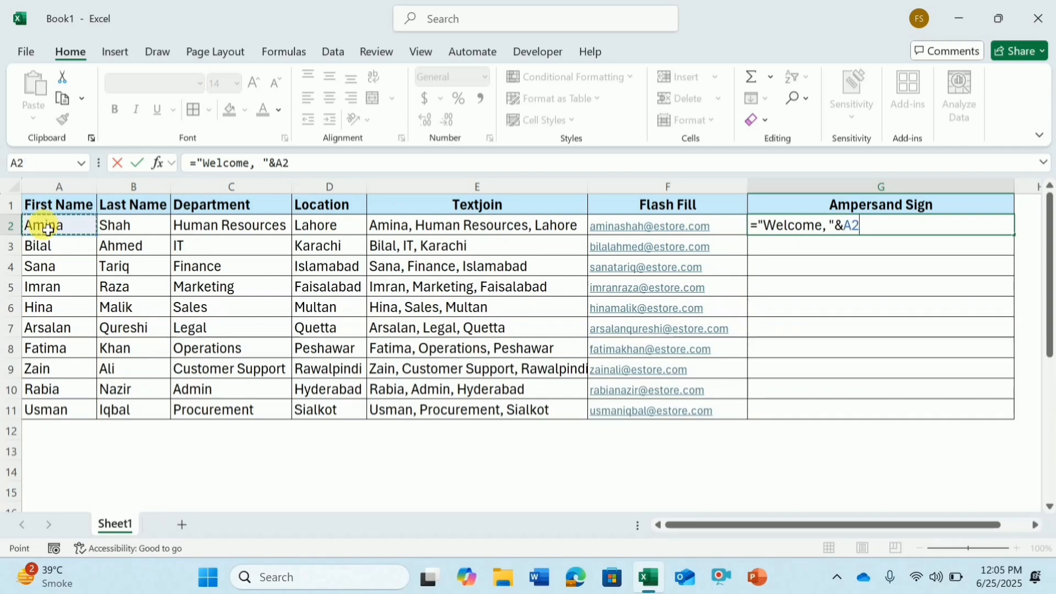
text(&" From)
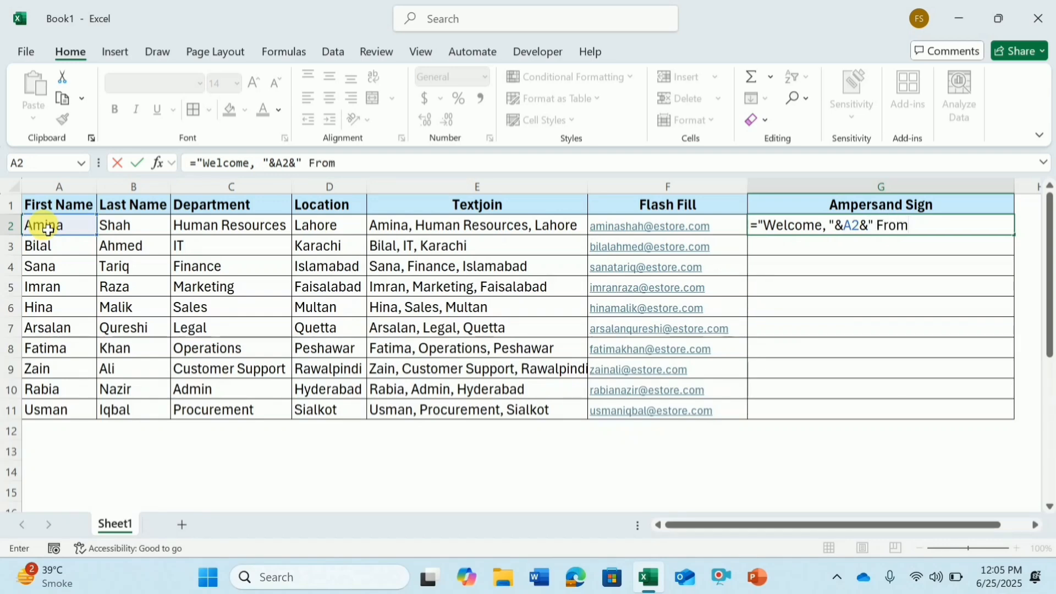
text( "&)
click(221, 228)
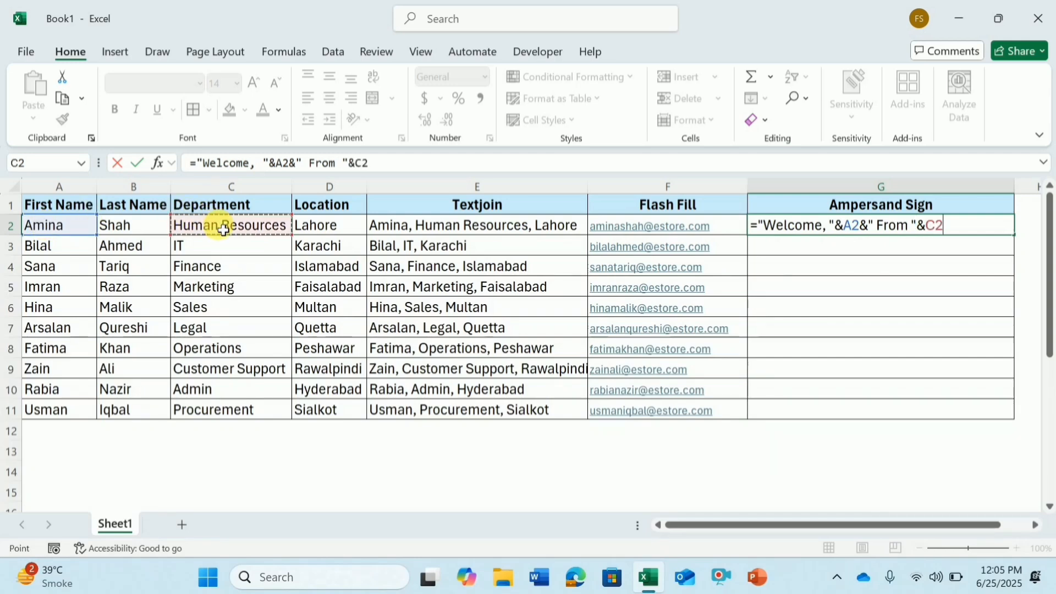
key(Return)
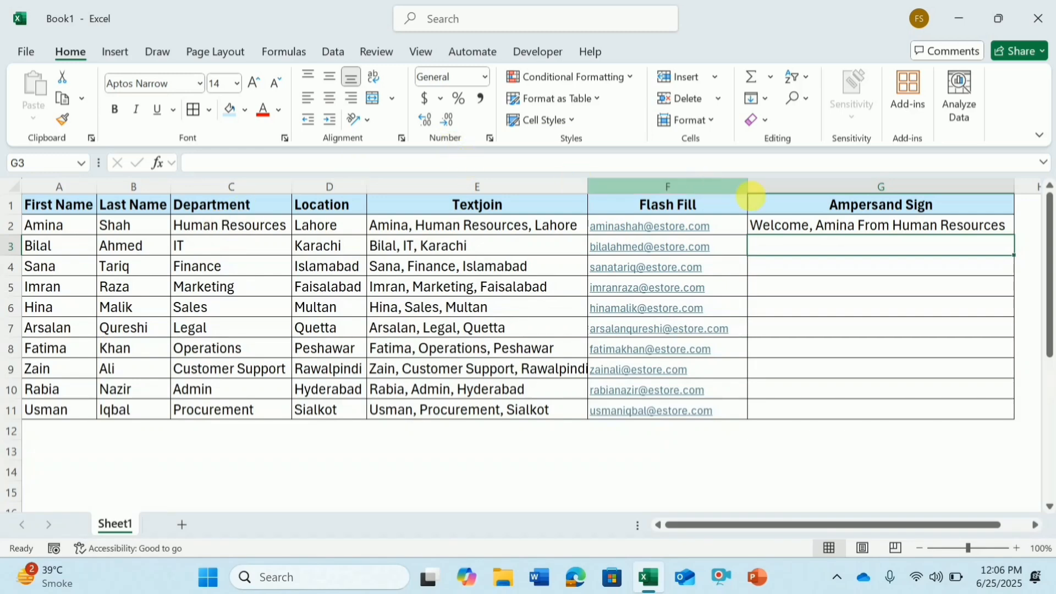
Step: Copy the G2 welcome-message formula down through G11
click(988, 228)
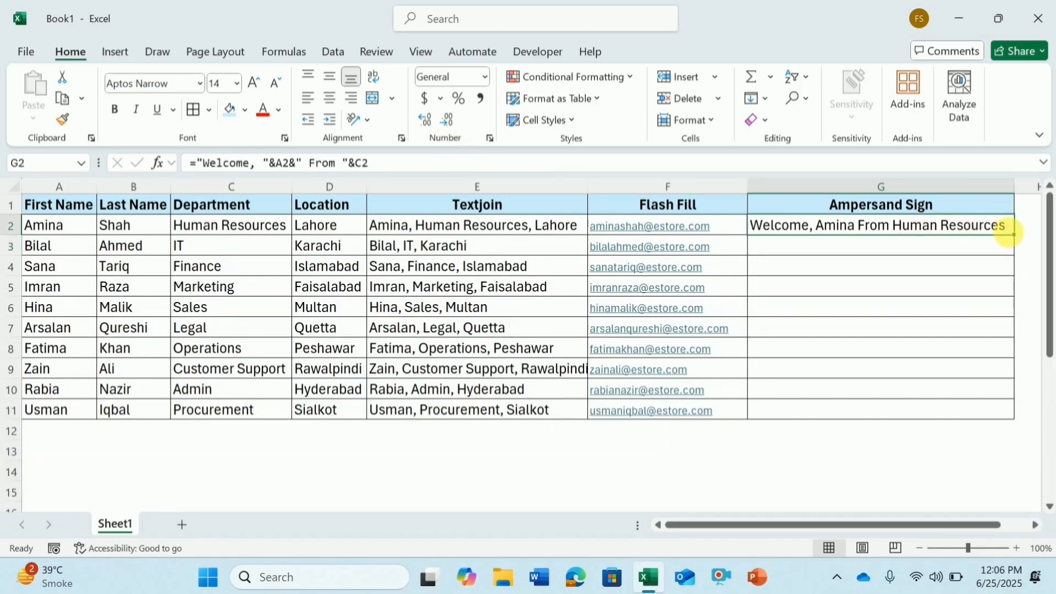
double_click(1020, 243)
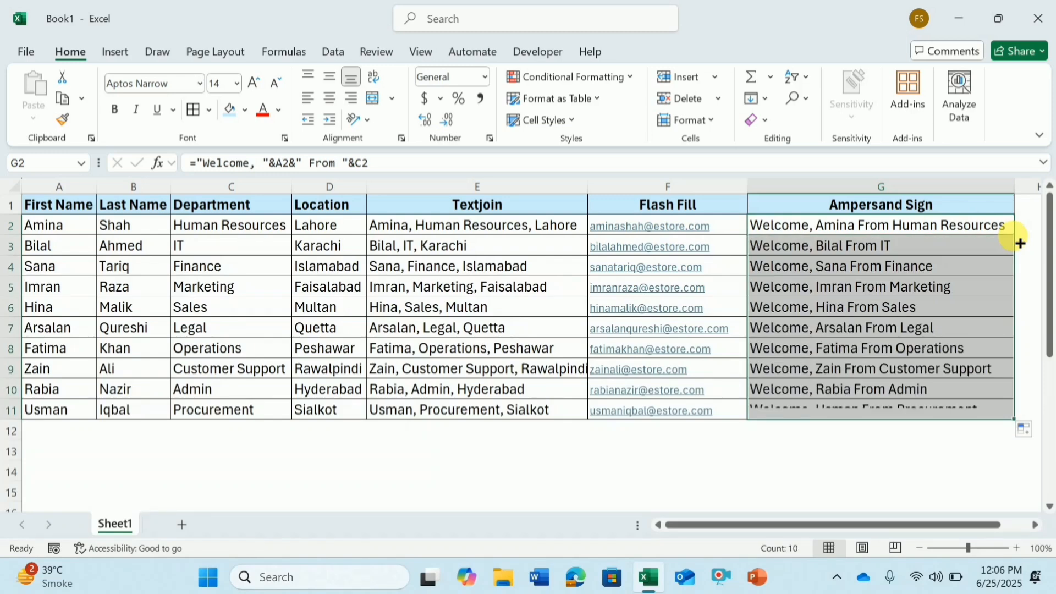
click(990, 210)
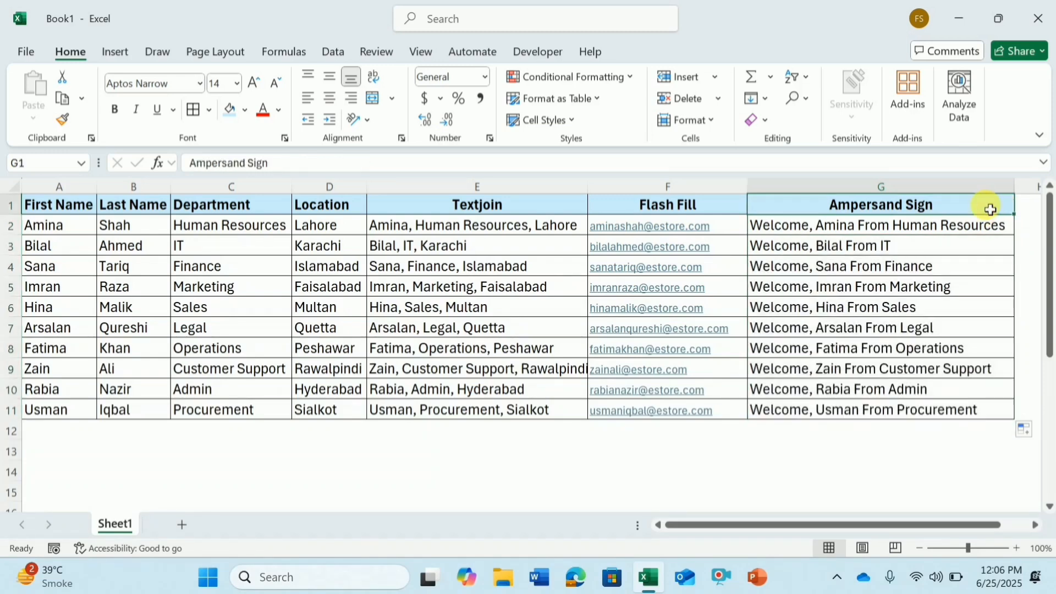